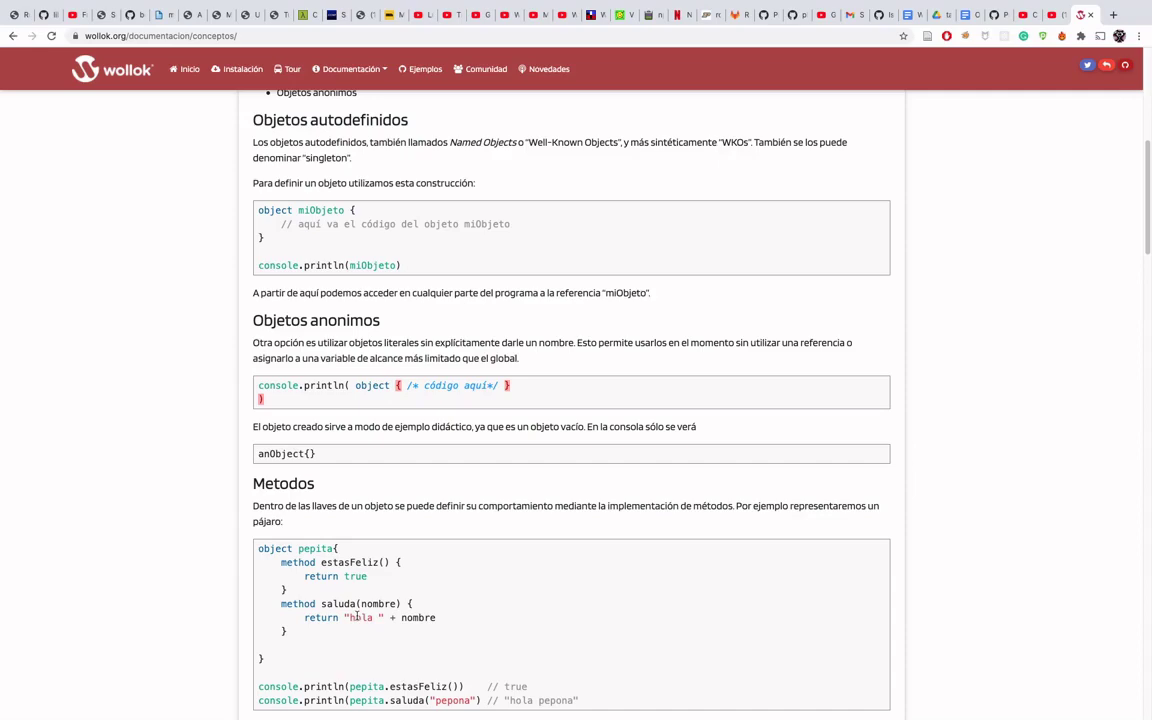
scroll(356, 617, "up", 3)
scroll(413, 614, "up", 5)
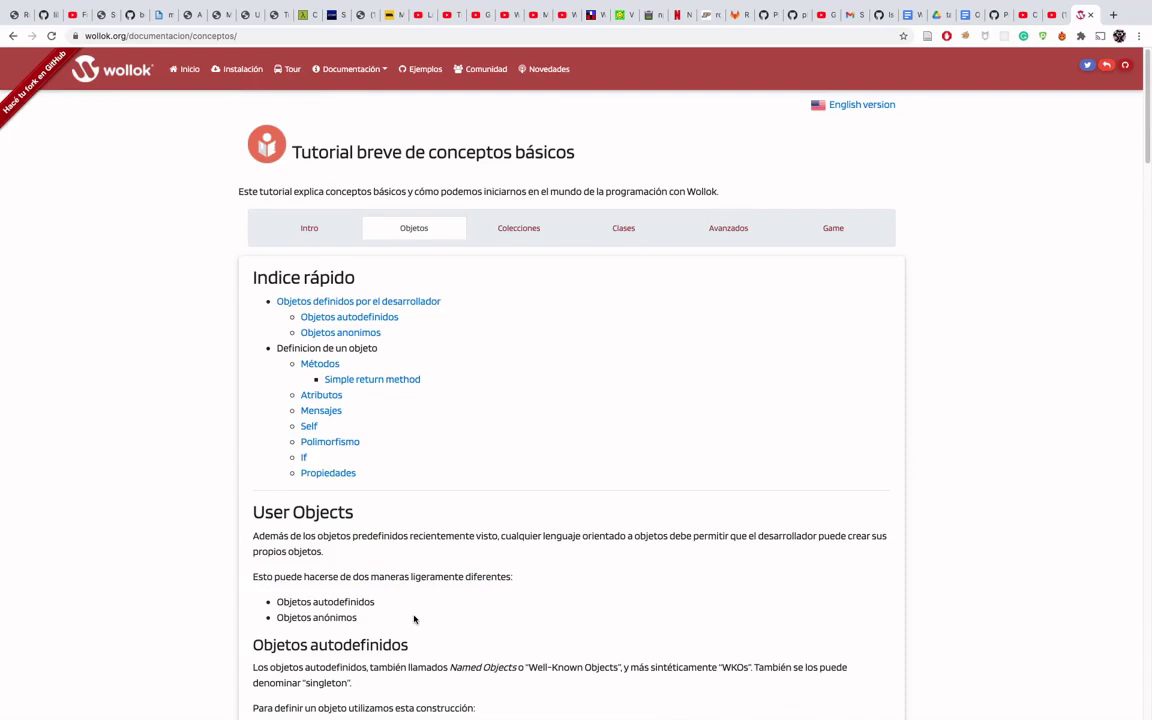
Open the GitHub repository github.com/tesonep/wollok-base in a new browser tab.
key("super+t")
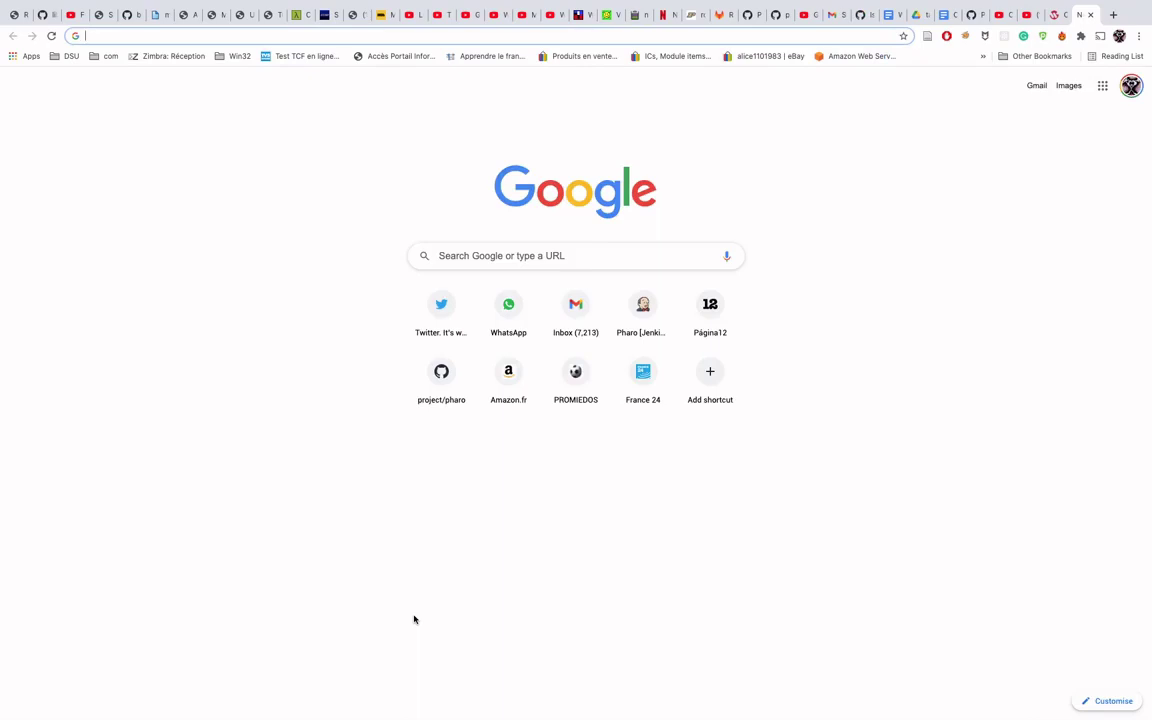
type("p")
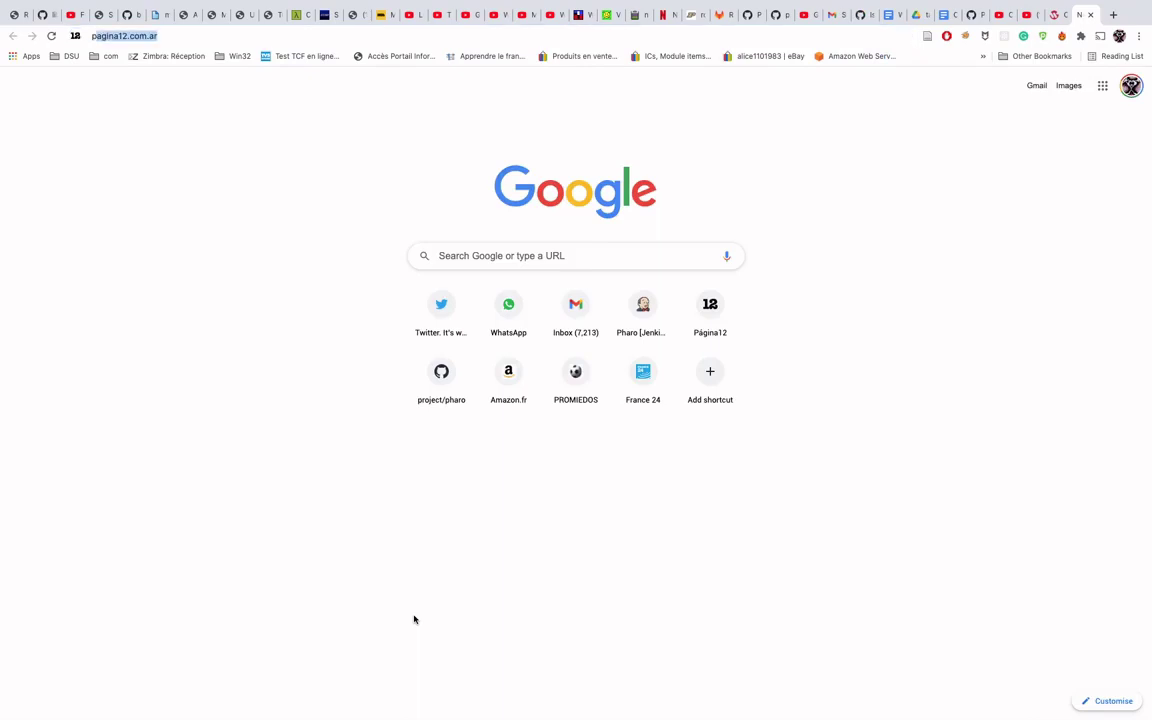
key("BackSpace")
key("BackSpace")
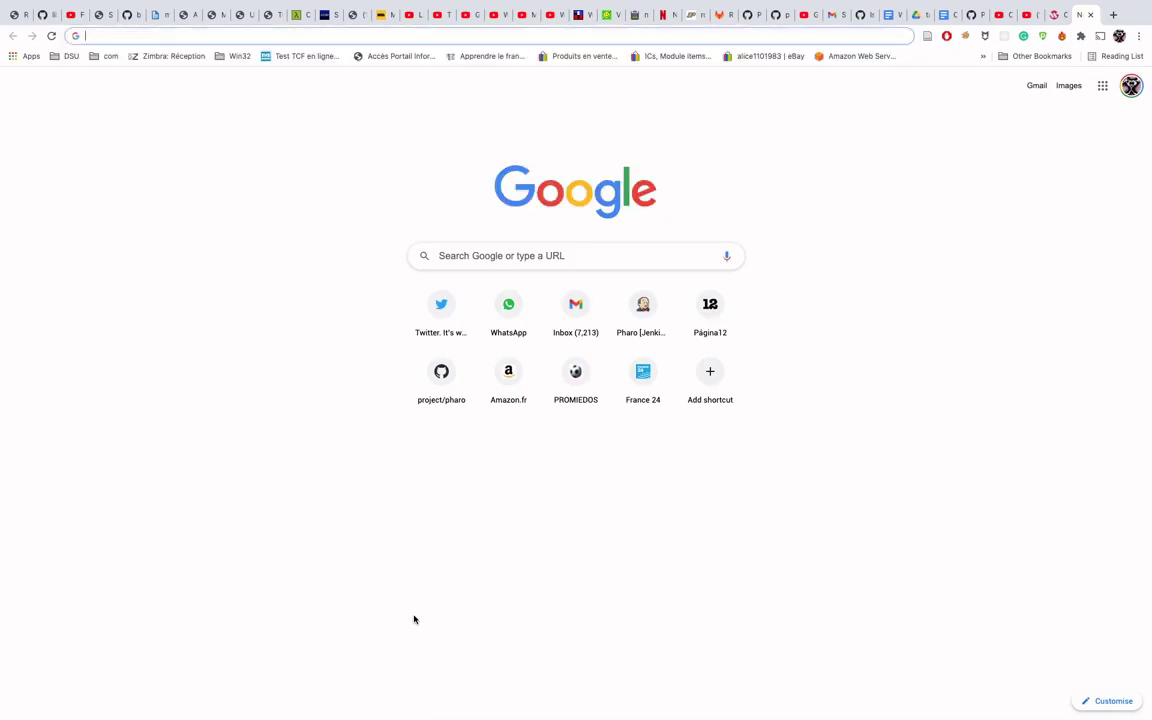
type("githi")
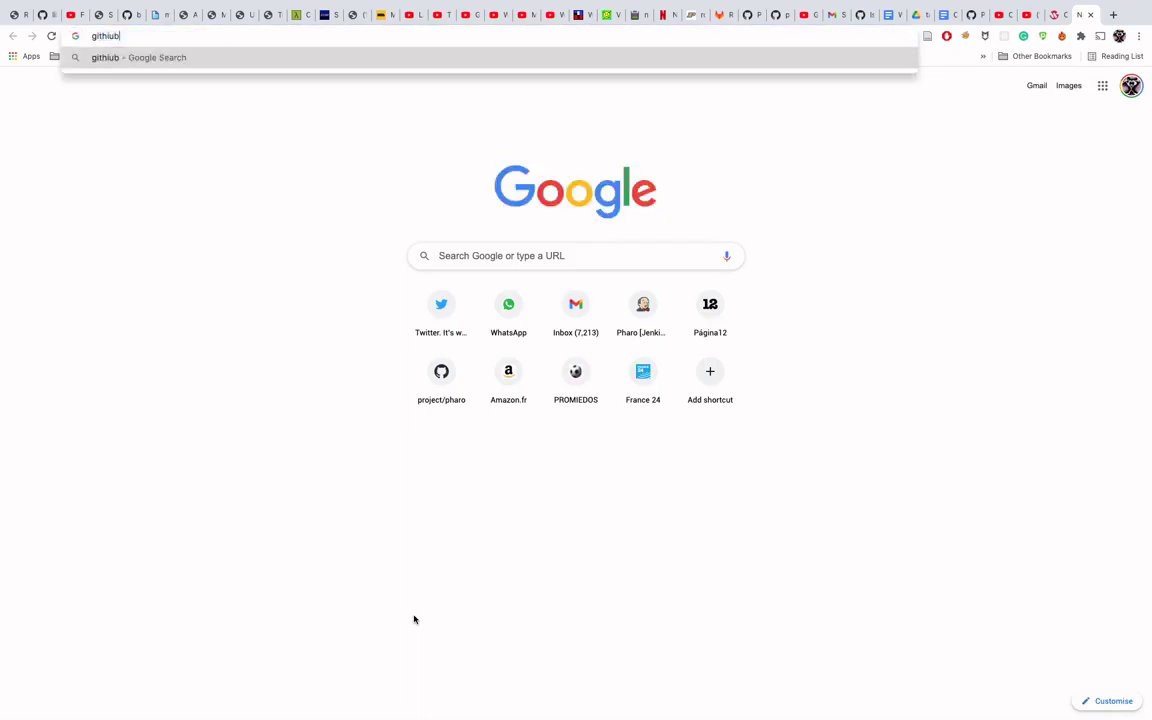
key("BackSpace")
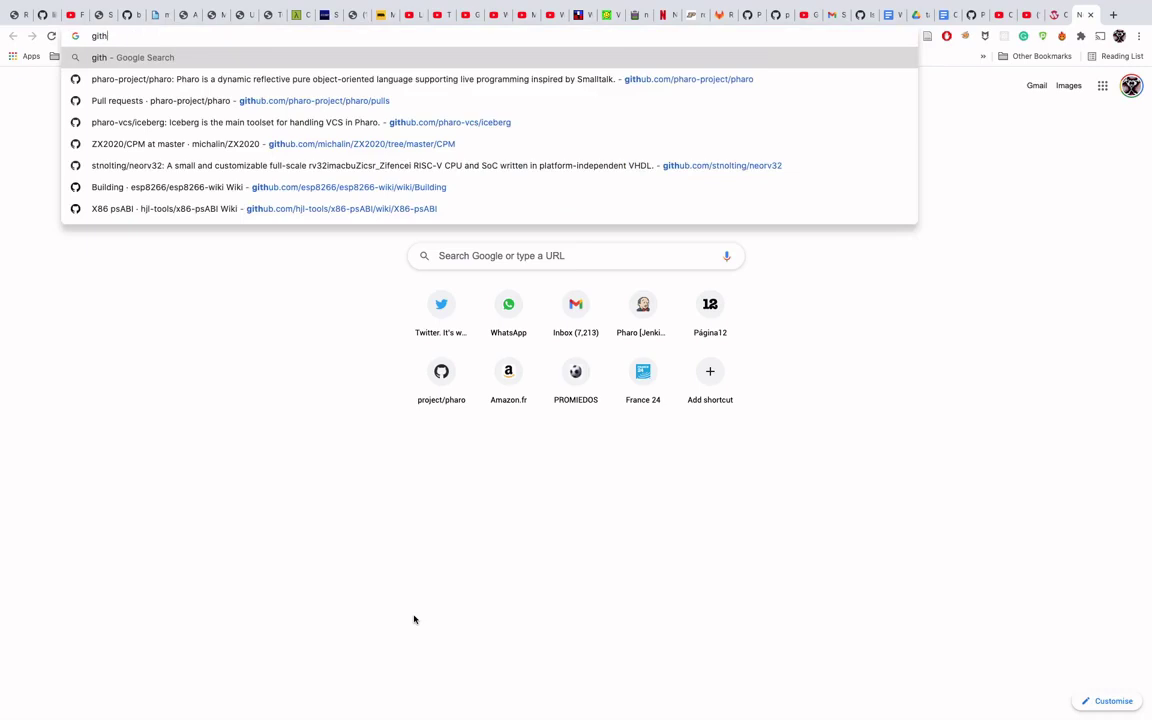
key("Down")
key("BackSpace")
key("BackSpace")
key("BackSpace")
key("BackSpace")
key("BackSpace")
key("BackSpace")
key("BackSpace")
key("BackSpace")
key("BackSpace")
key("BackSpace")
key("BackSpace")
key("BackSpace")
key("BackSpace")
key("BackSpace")
key("BackSpace")
key("BackSpace")
key("BackSpace")
key("BackSpace")
key("BackSpace")
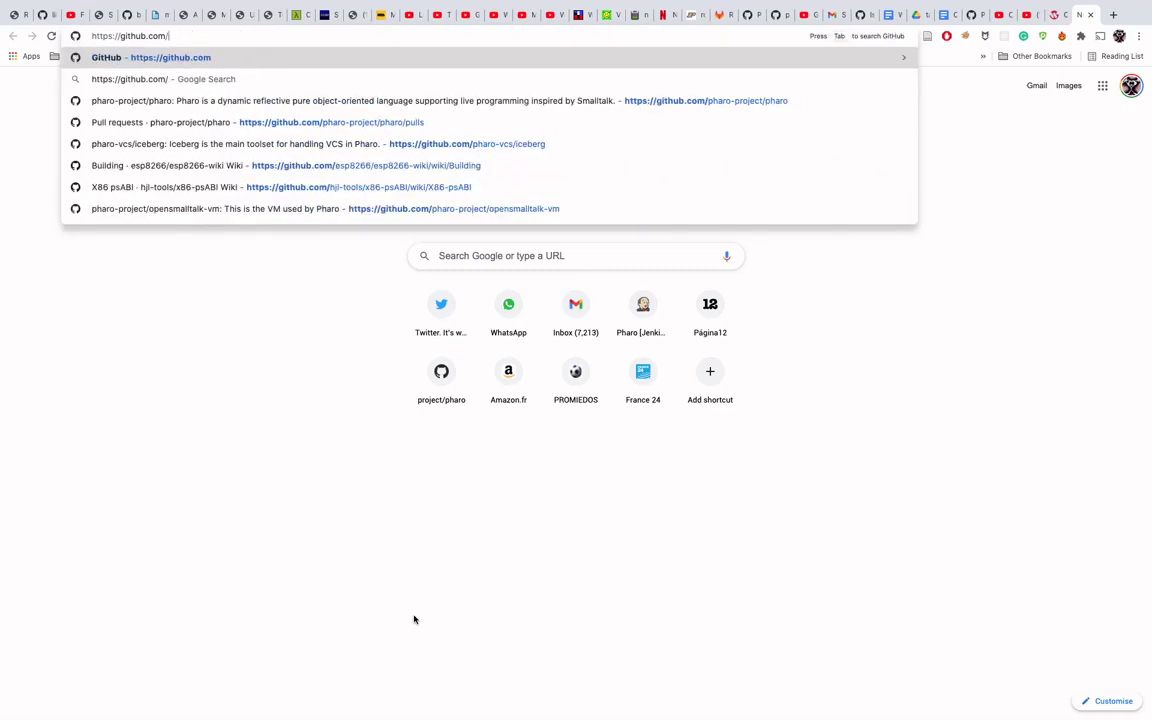
type("tesonep")
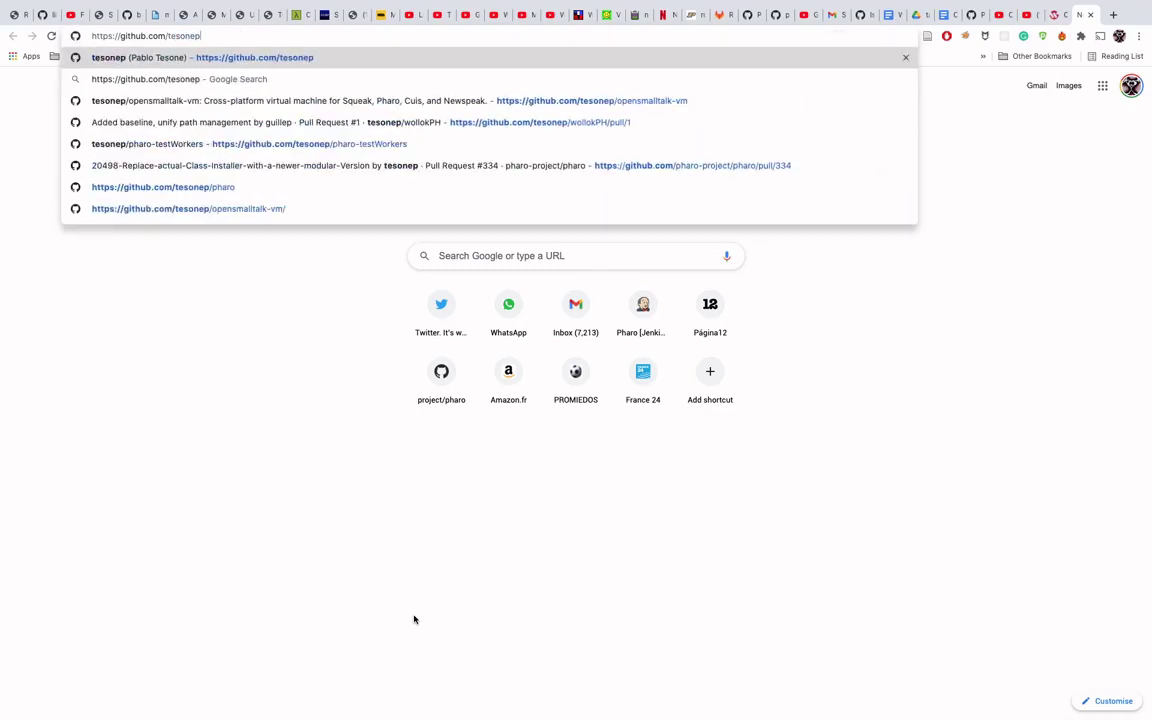
type("/wollok")
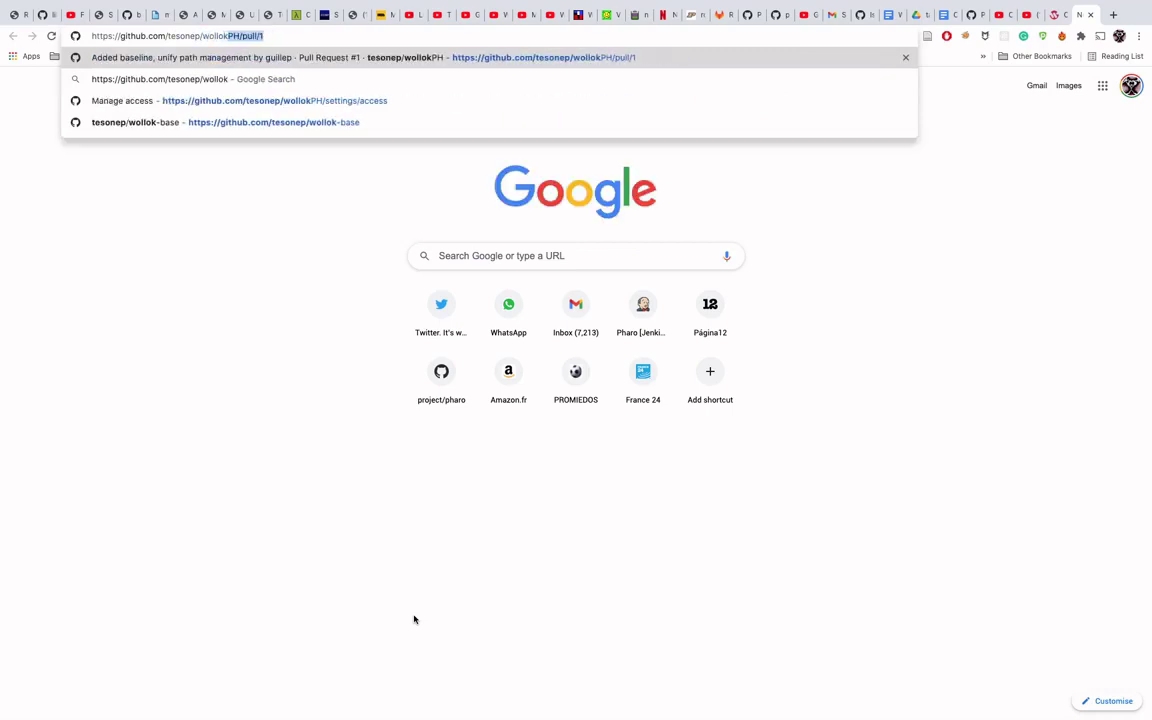
type("-base")
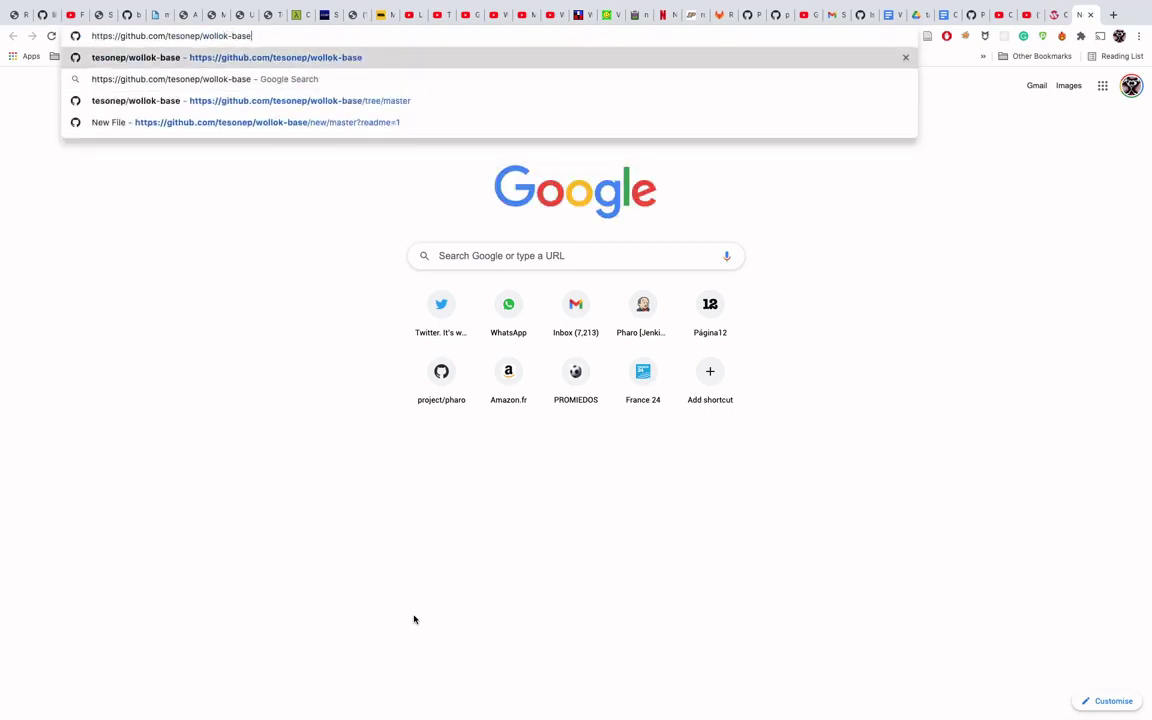
key("Return")
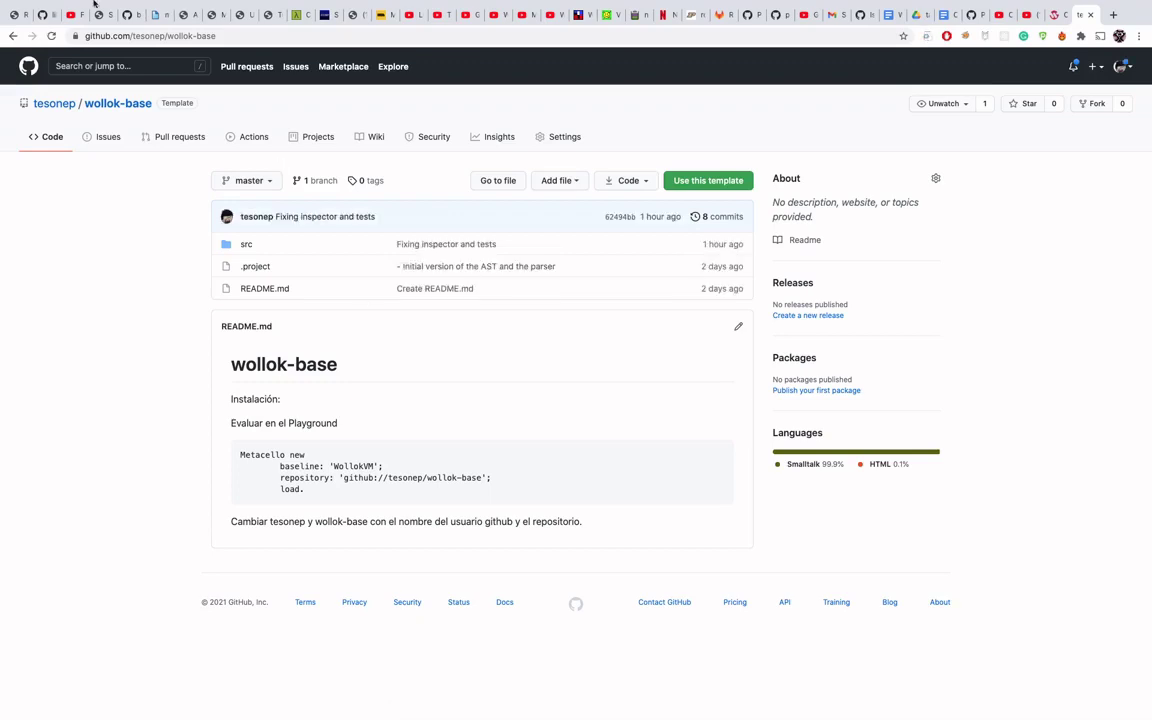
Share the wollok-base repository's address as a message in Discord's general text channel and return to Chrome.
left_click(281, 36)
key("super+c")
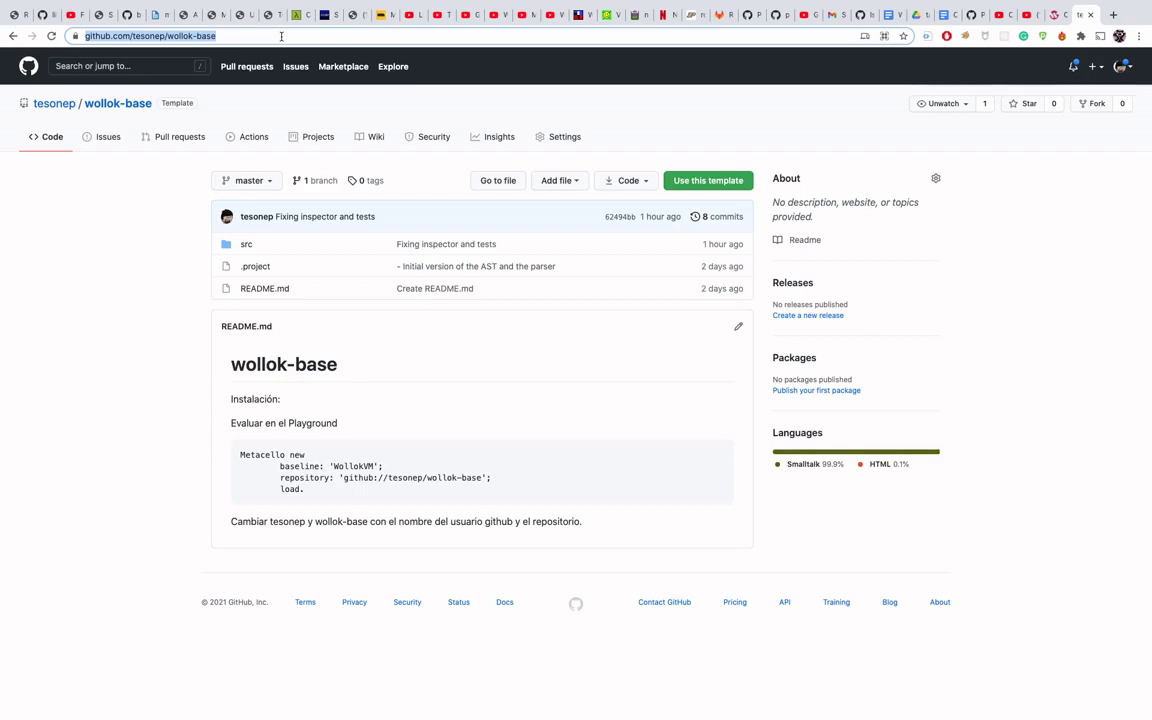
key("super+Tab")
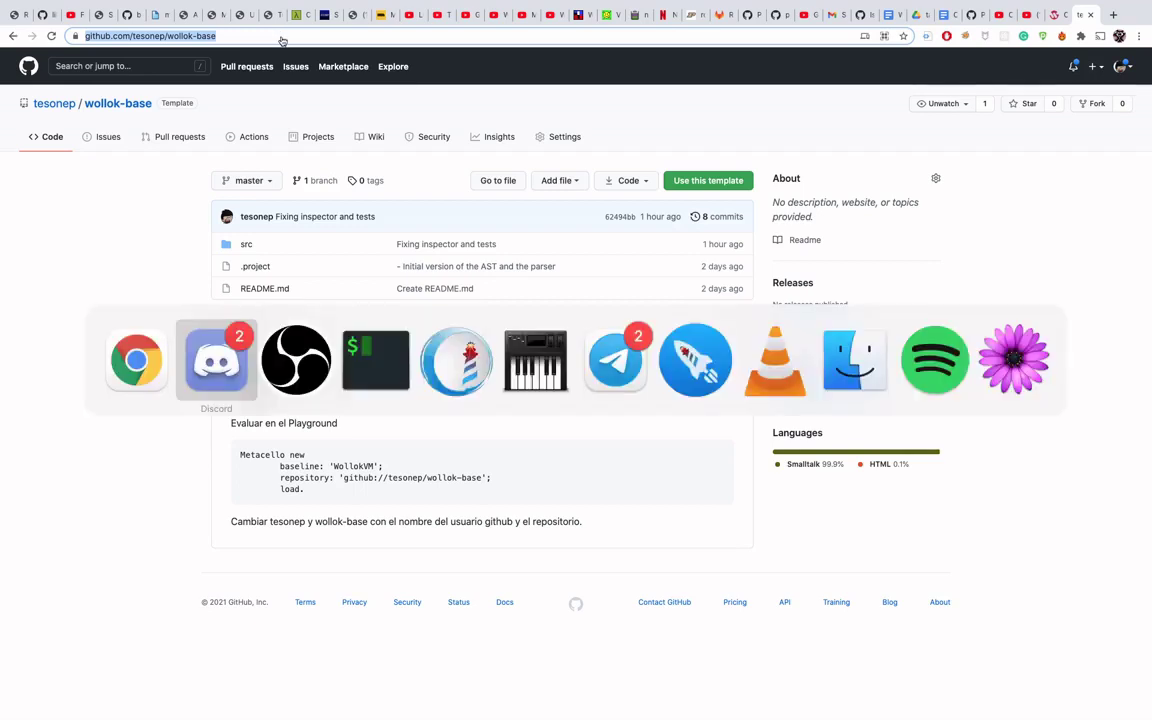
key("super+Tab")
key("super+Tab")
key("super+shift+Tab")
key("super+shift+Tab")
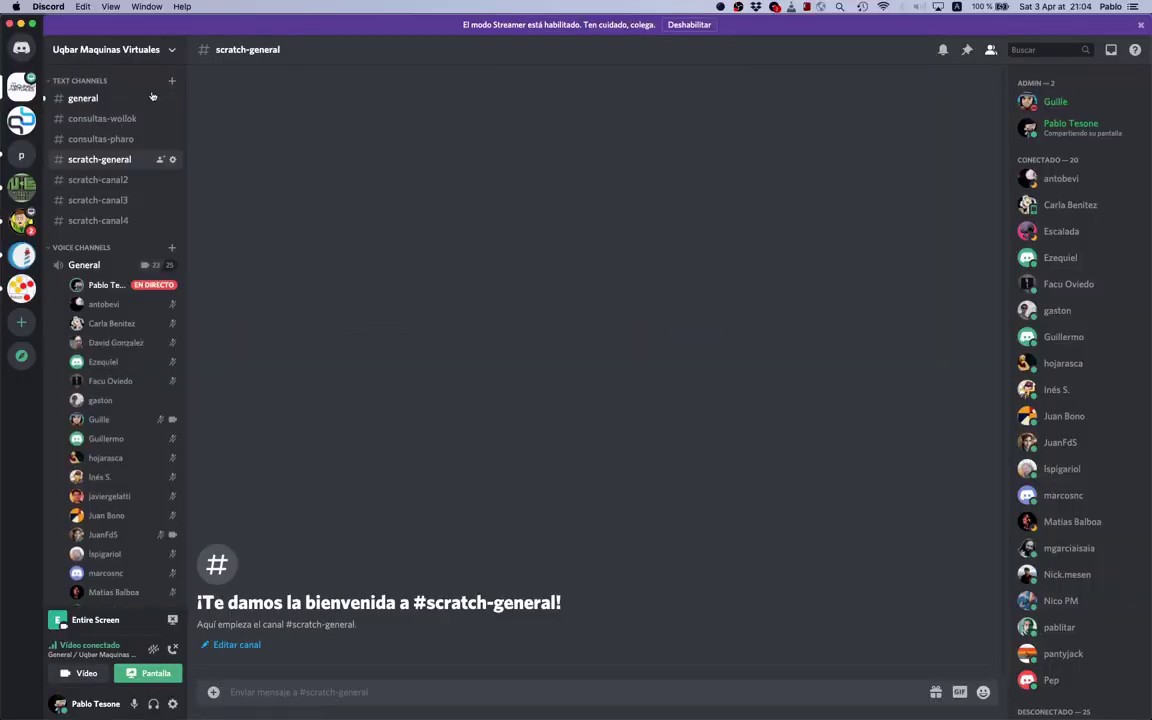
left_click(90, 99)
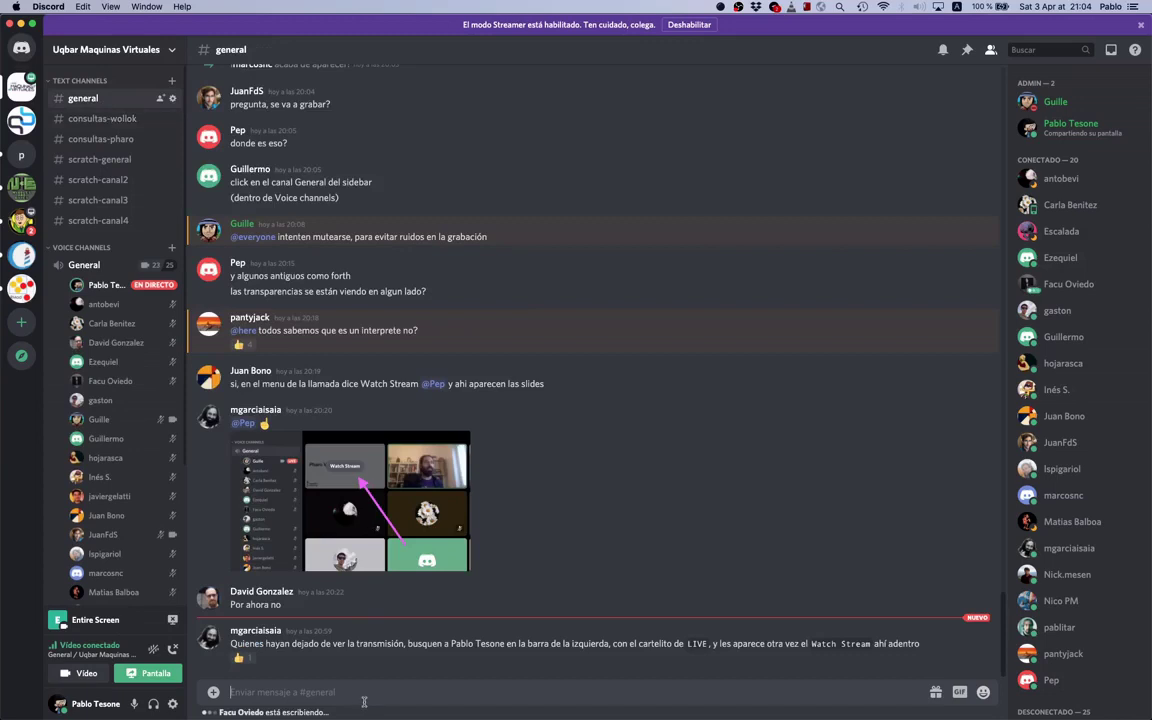
key("super+v")
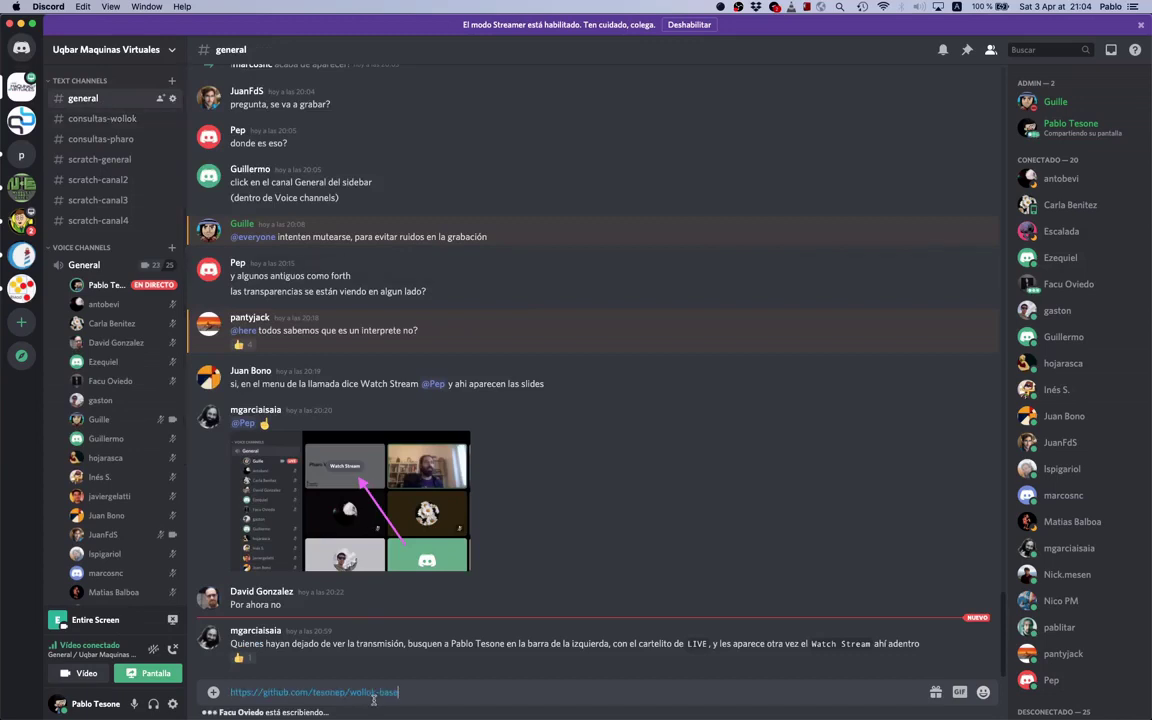
key("Return")
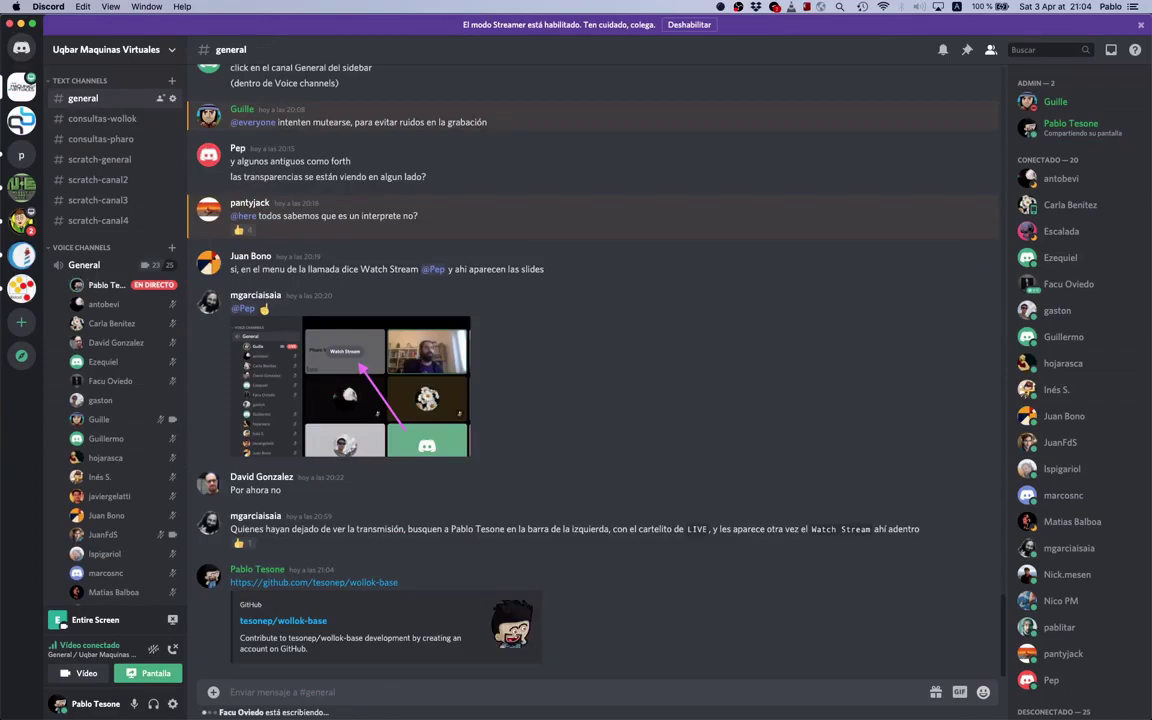
key("super+Tab")
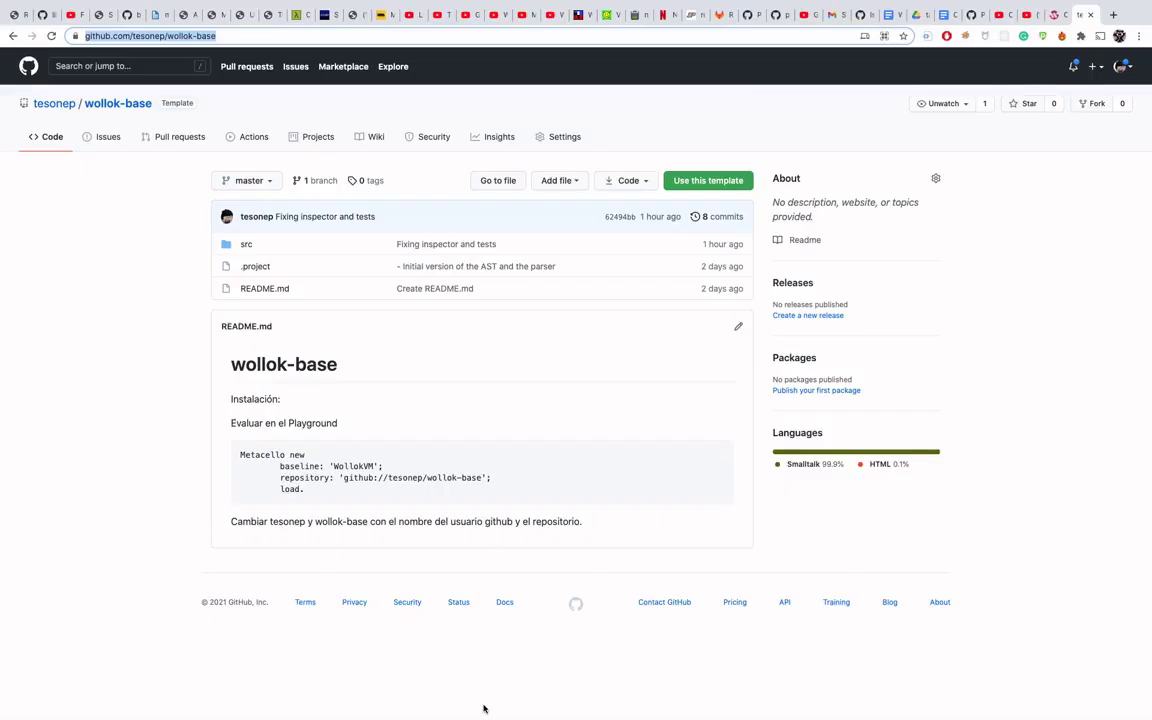
key("super+Tab")
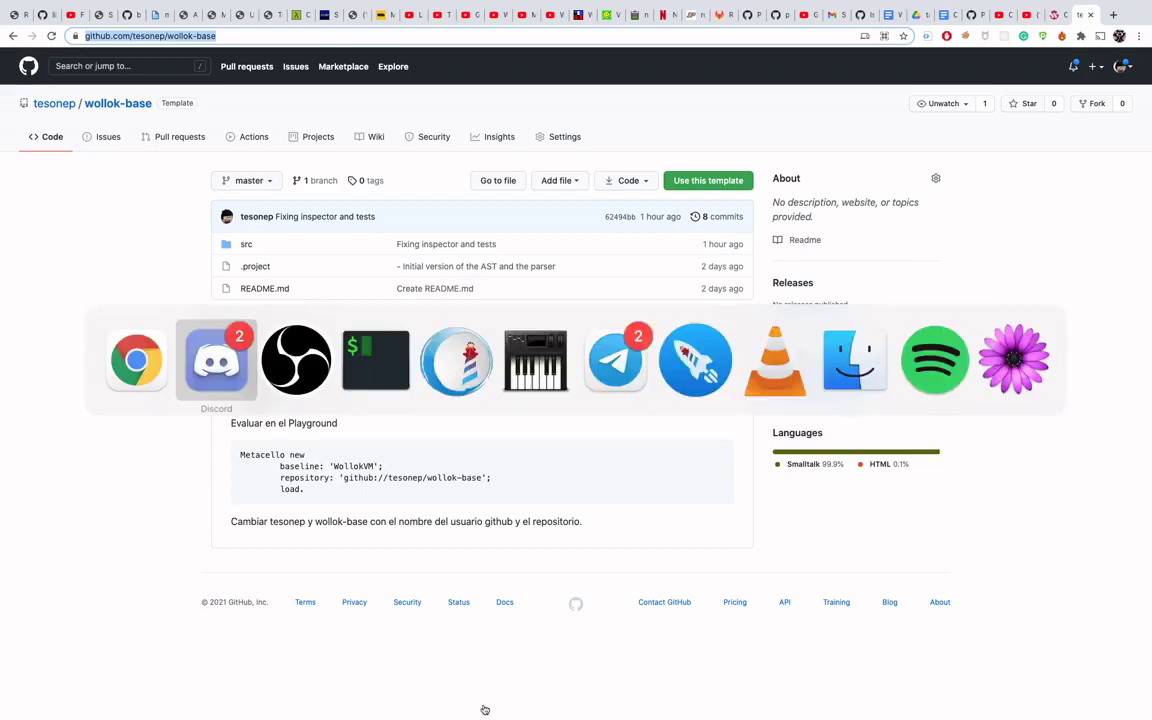
key("super+Tab")
key("super+Tab")
key("super+Tab")
key("super+Tab")
key("super+Tab")
key("super+Tab")
key("super+shift+Tab")
key("super+shift+Tab")
key("super+shift+Tab")
key("super+shift+Tab")
key("super+shift+Tab")
key("super+shift+Tab")
key("super+shift+Tab")
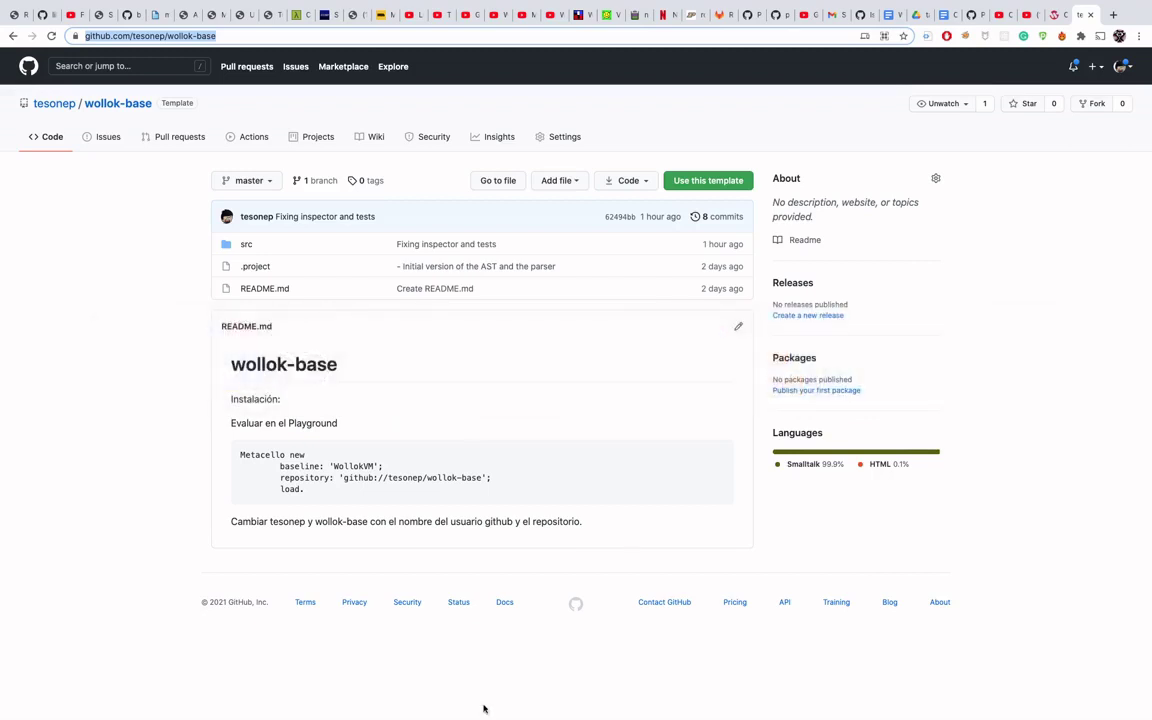
Open the pharo.org website in a new browser tab.
key("super+t")
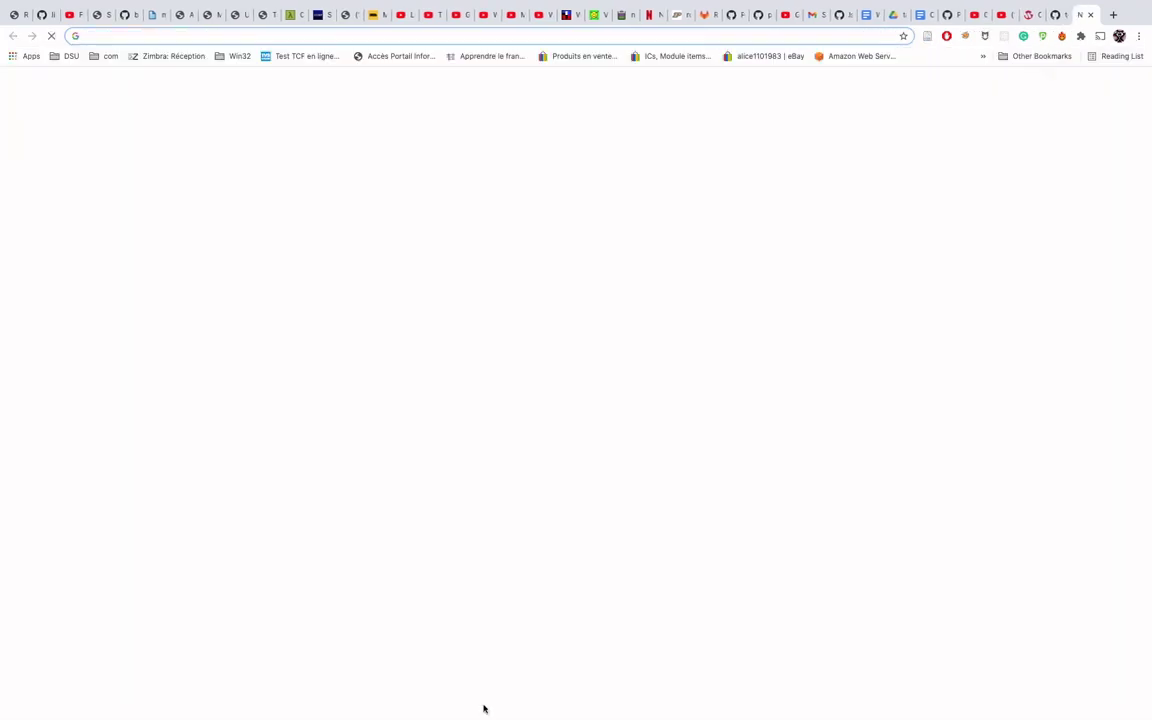
type("pharo.org")
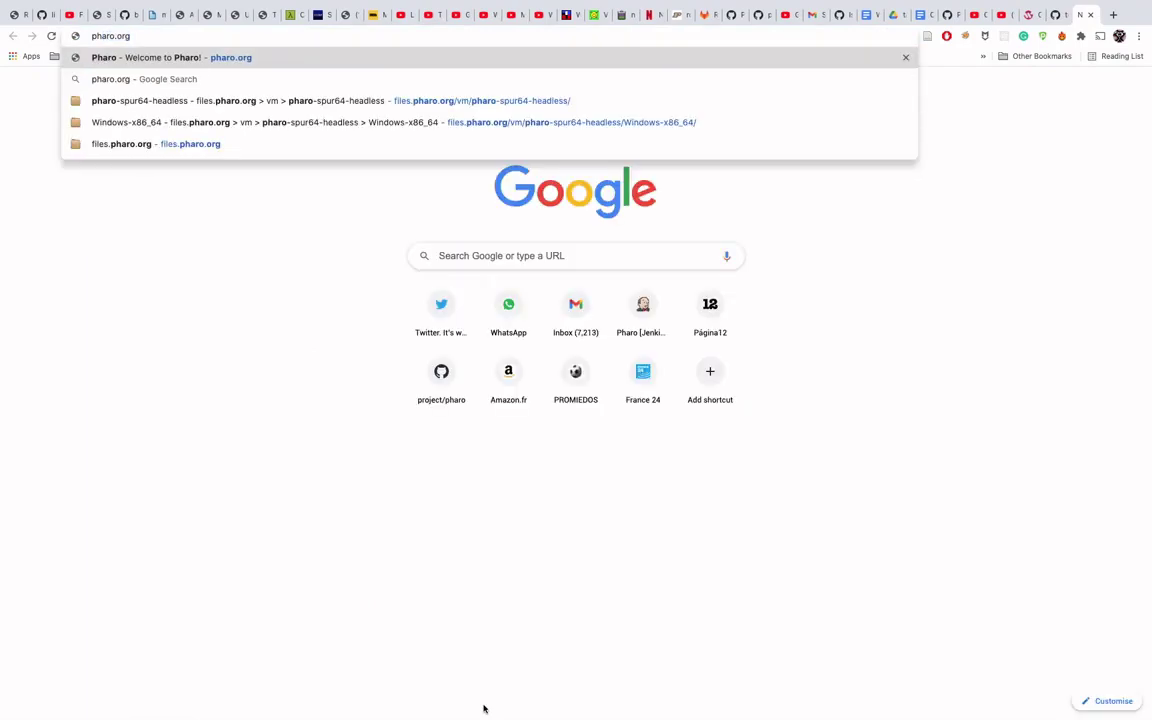
key("Return")
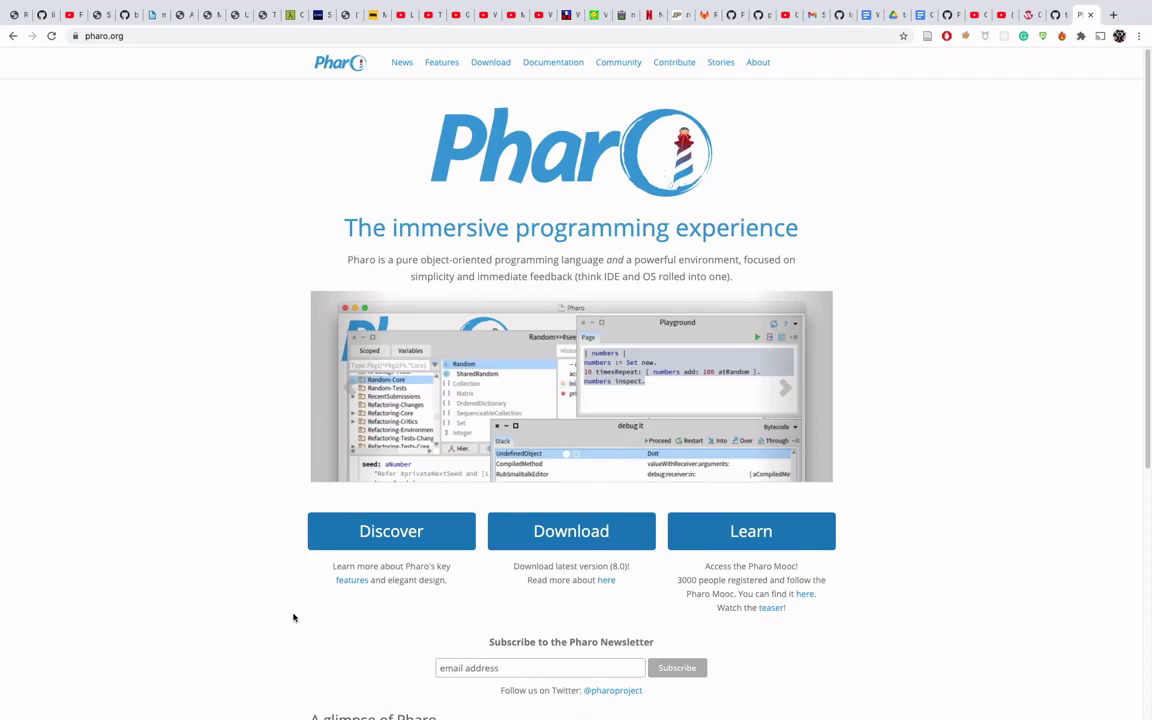
Copy the pharo.org address and post it in Discord's general text channel.
left_click(211, 38)
key("super+c")
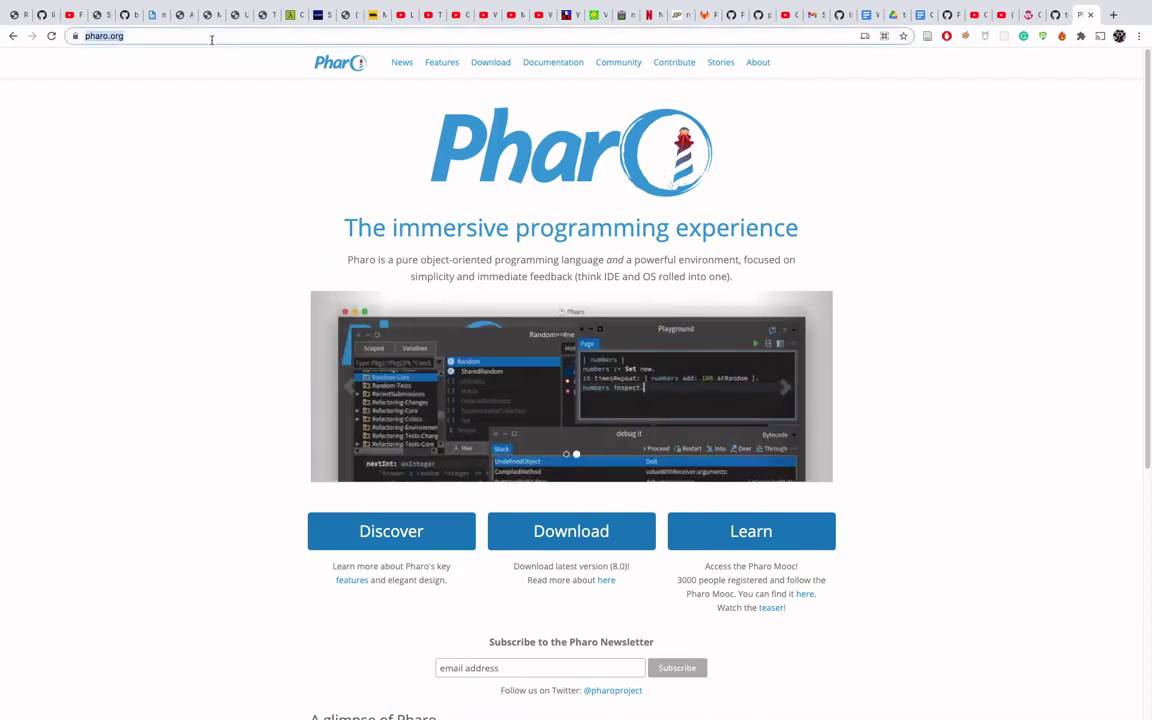
key("super+Tab")
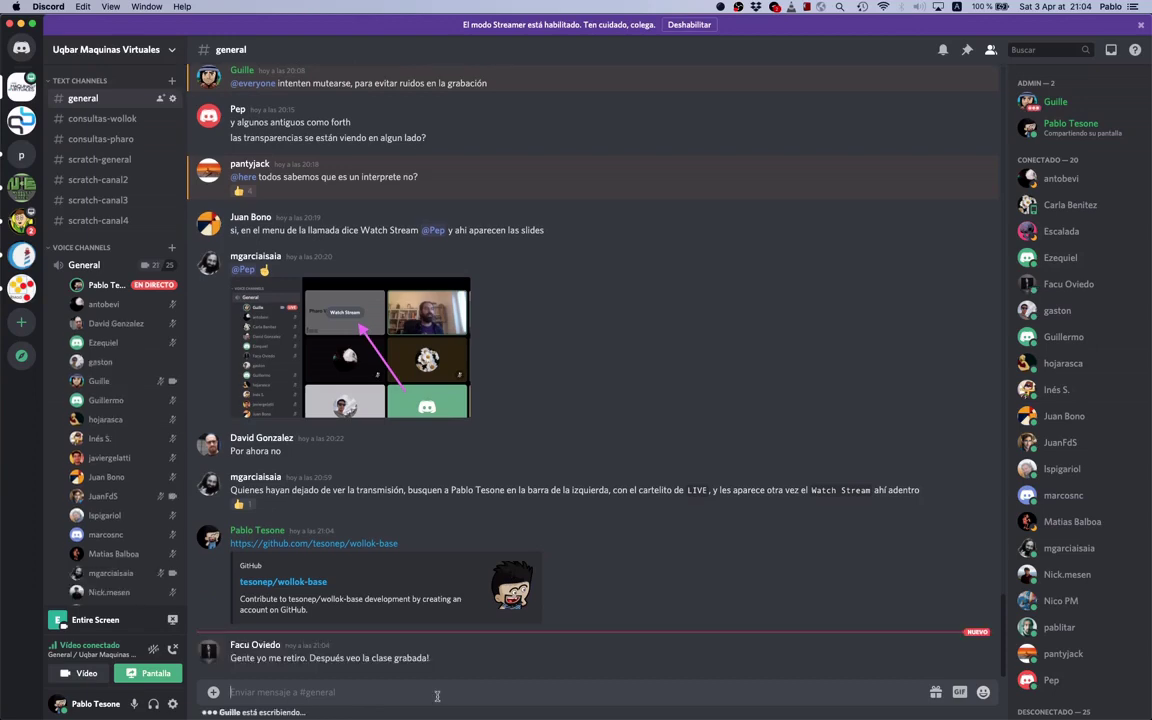
key("super+v")
Switch to Pharo Launcher and reposition its window slightly up and to the right.
key("super+Tab")
key("super+Tab")
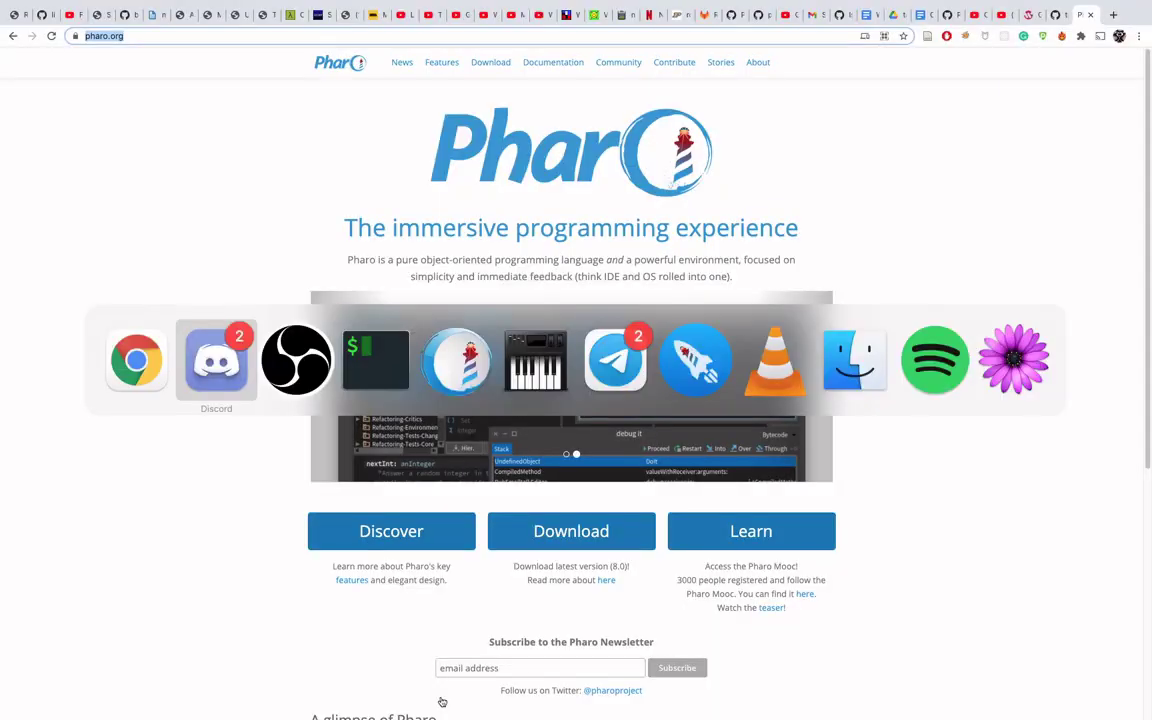
key("super+Tab")
key("super+Tab")
key("super+Tab")
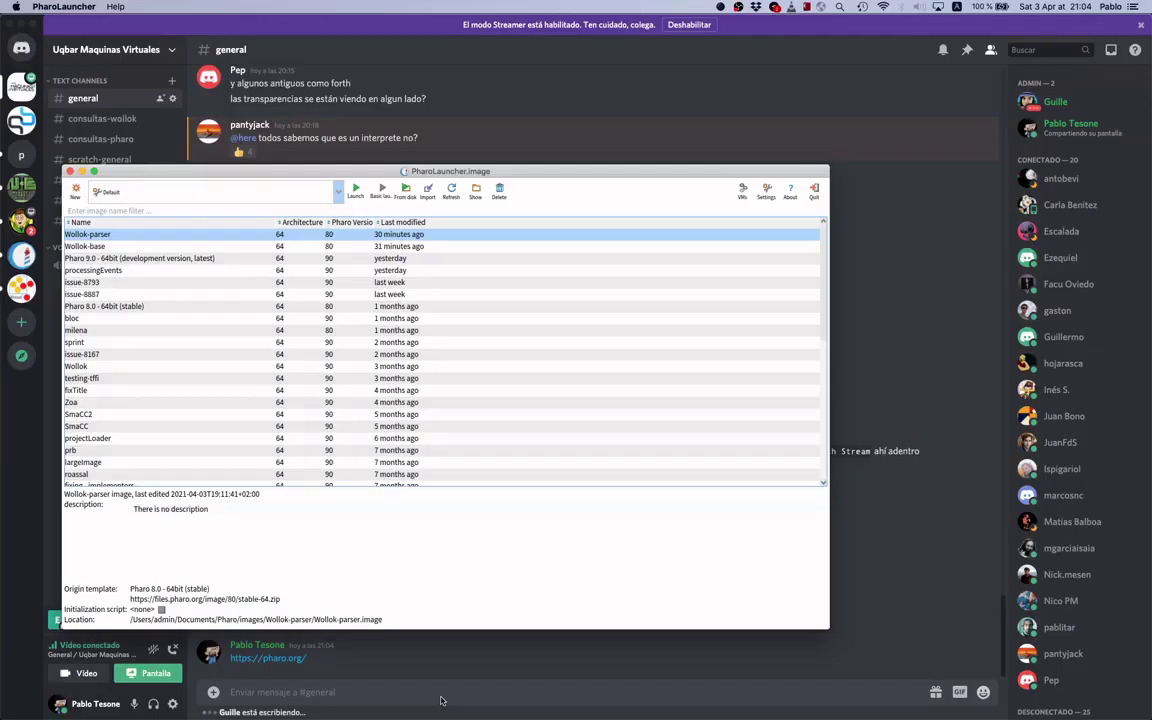
left_click(413, 233)
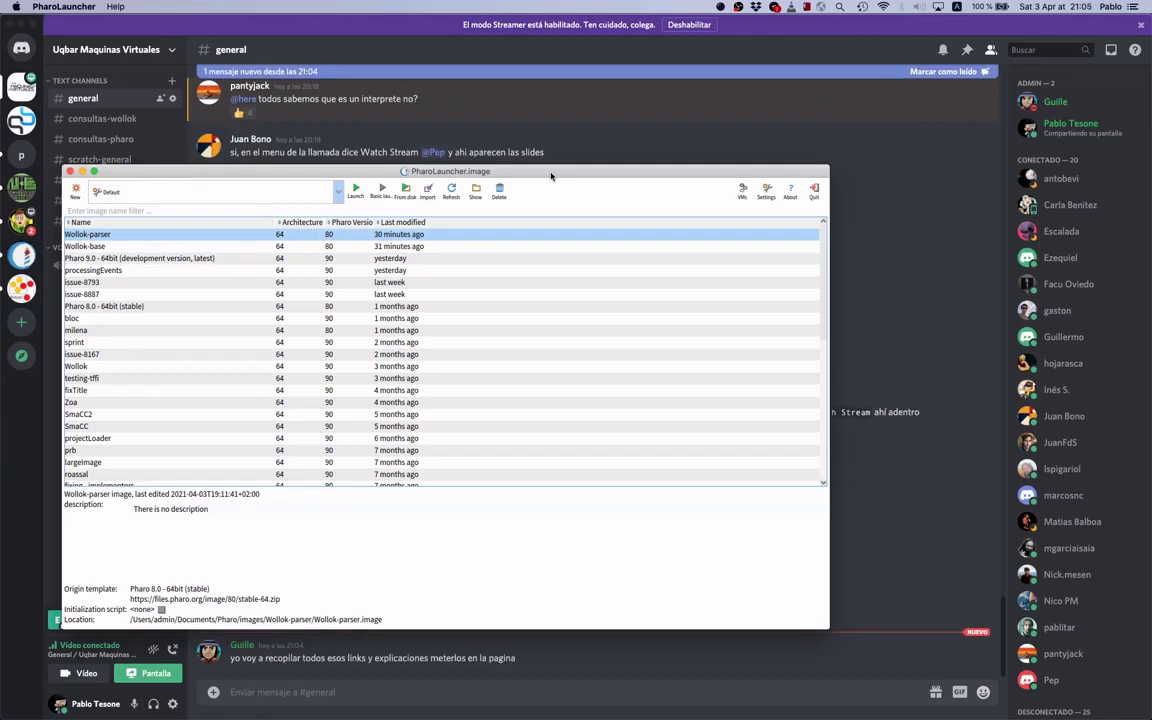
left_click_drag(550, 176, 607, 166)
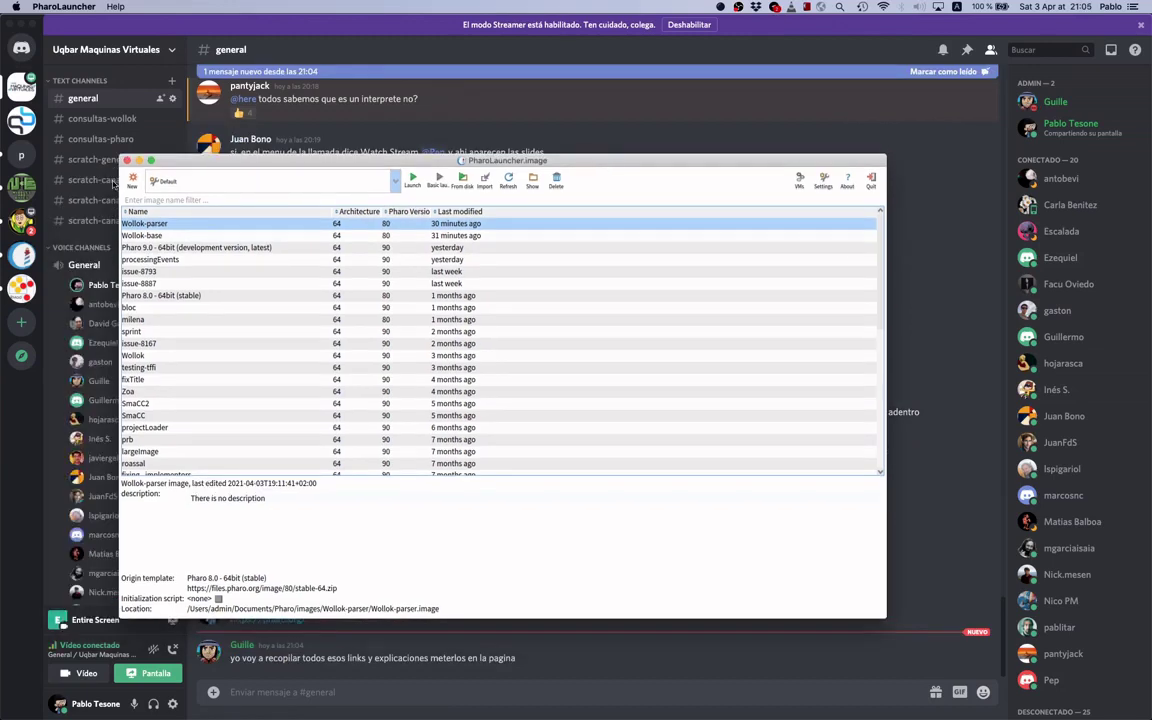
Create an image named wollok-posta from the official Pharo 8.0 - 64bit (stable) template.
left_click(132, 181)
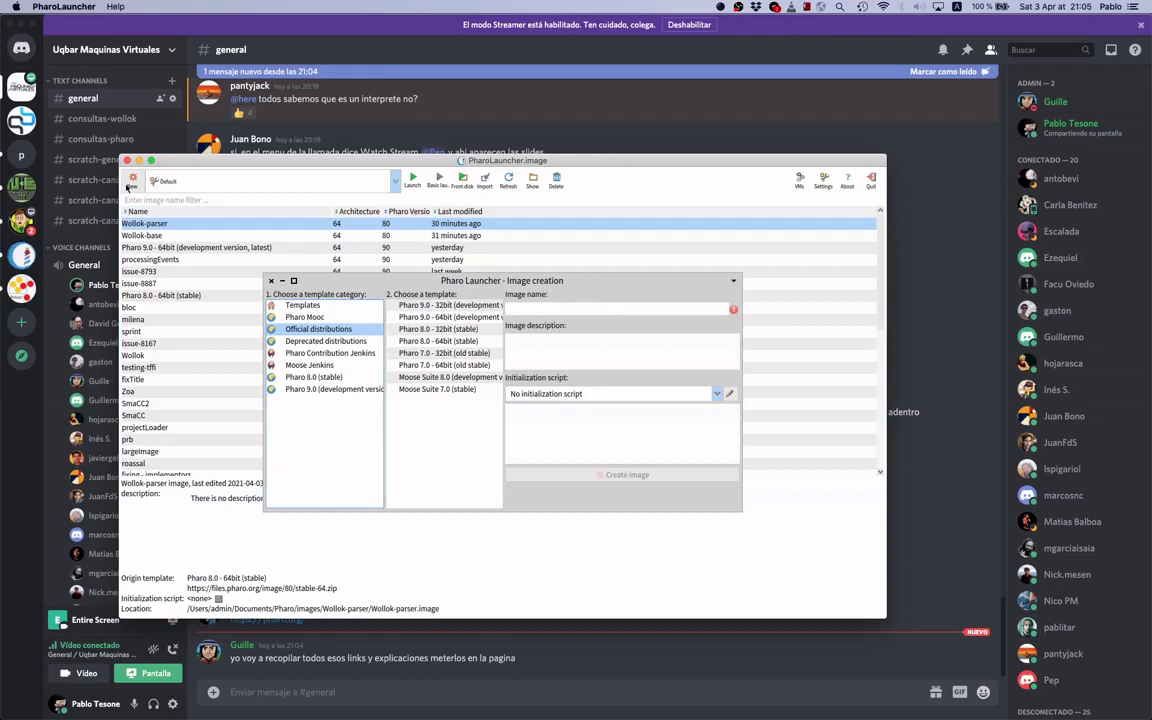
left_click(426, 343)
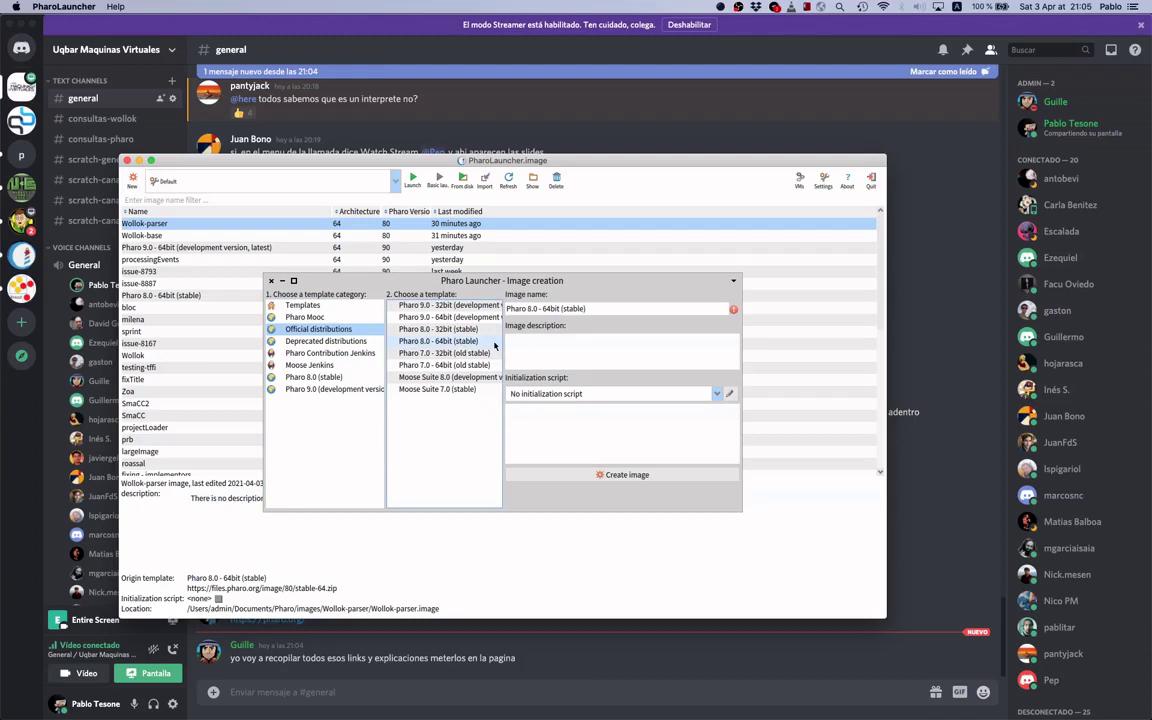
left_click(508, 309)
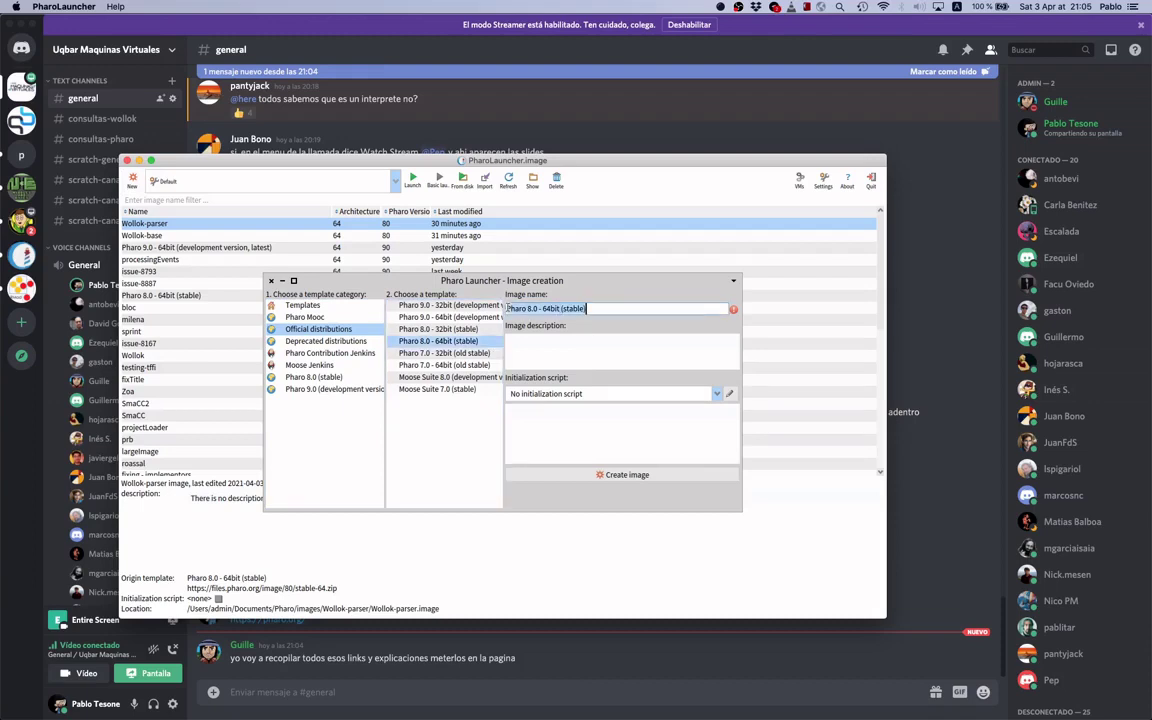
key("BackSpace")
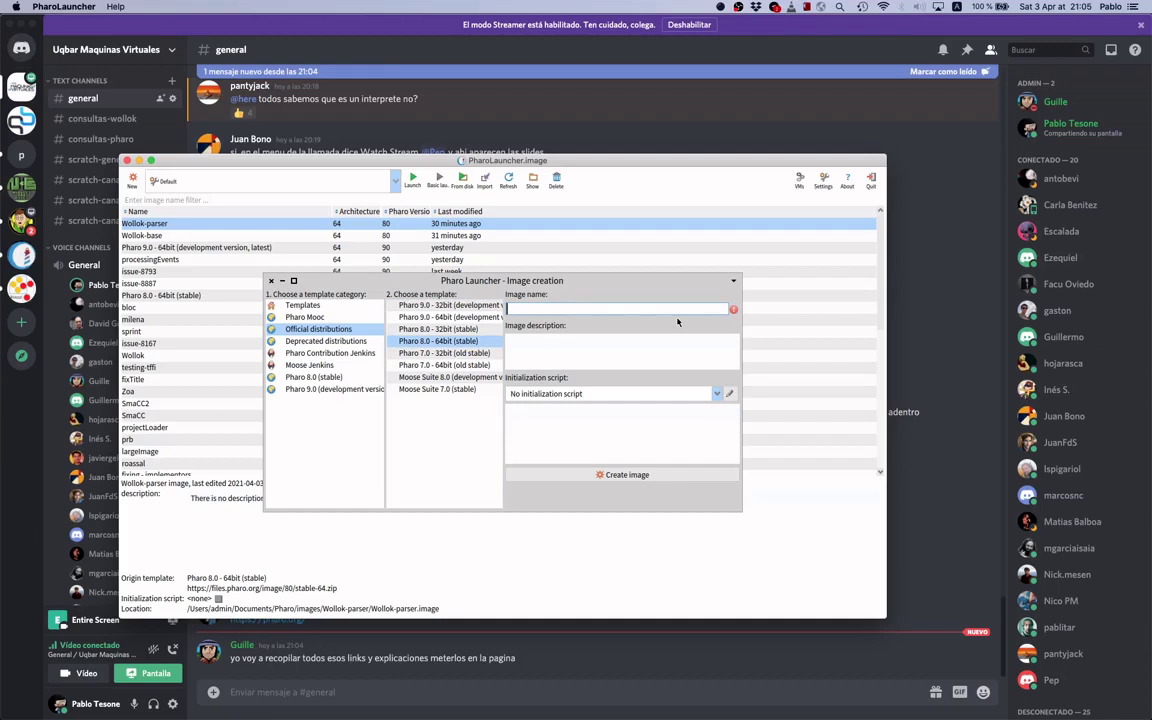
type("wollok-posta")
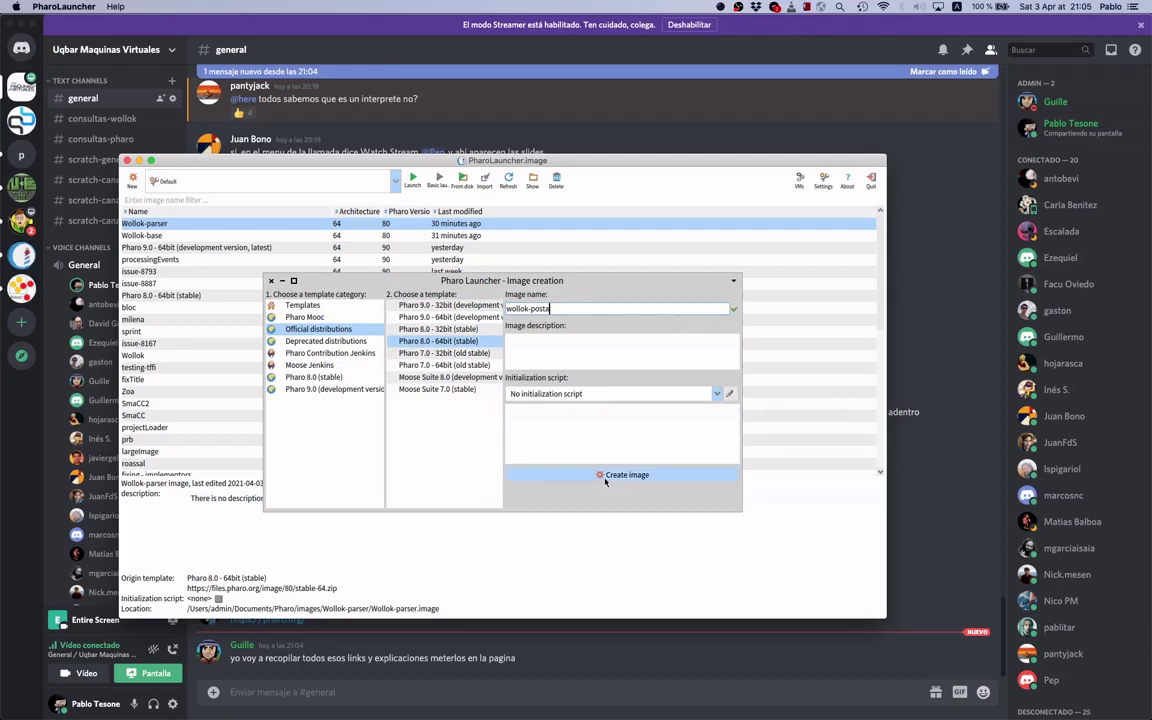
left_click(604, 478)
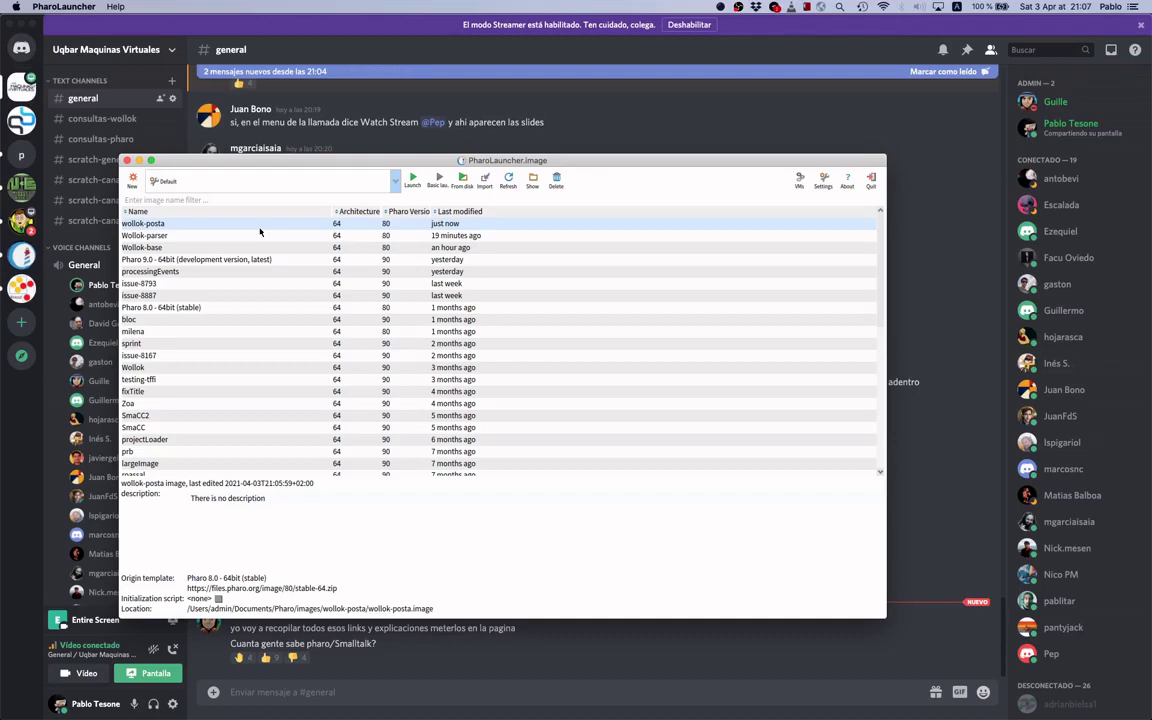
Launch the wollok-posta image and apply the Light Theme from its Welcome page.
left_click(260, 228)
left_click(155, 222)
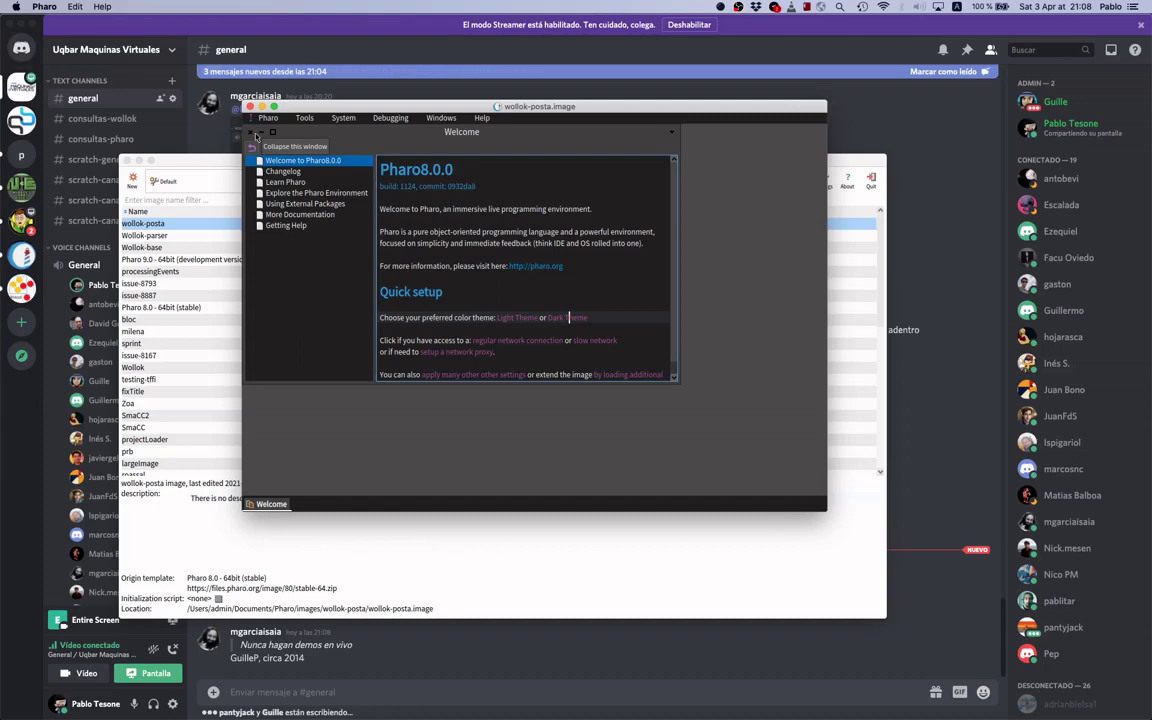
left_click(250, 132)
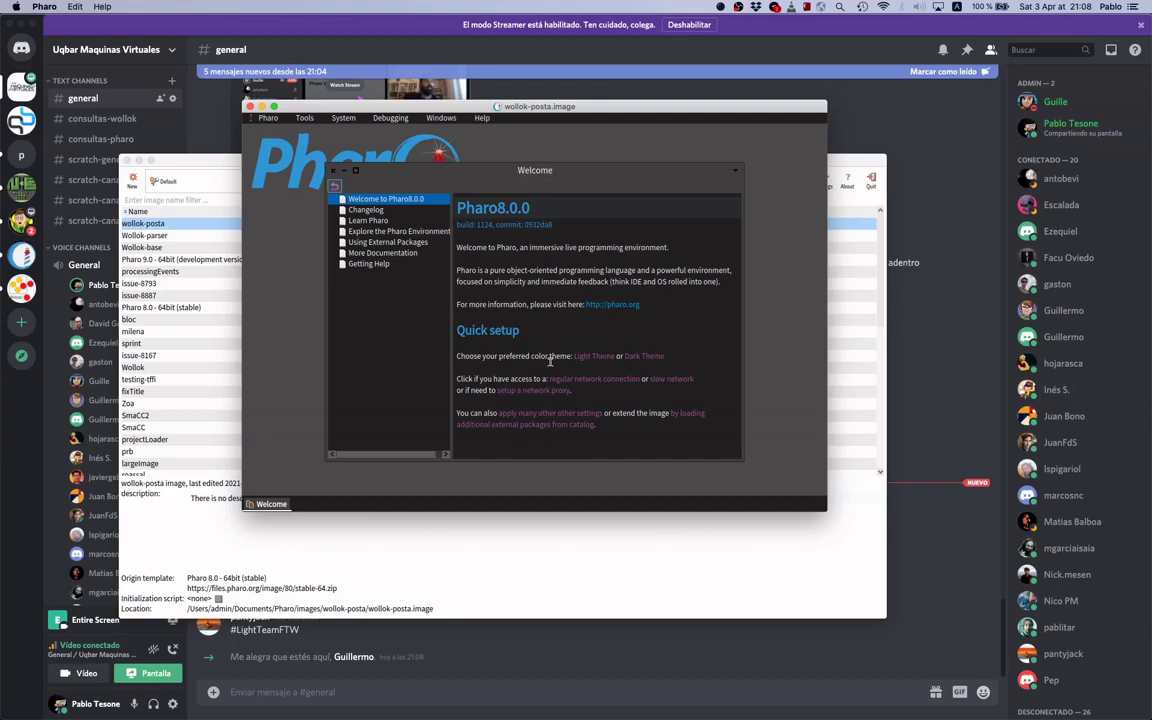
left_click(600, 356)
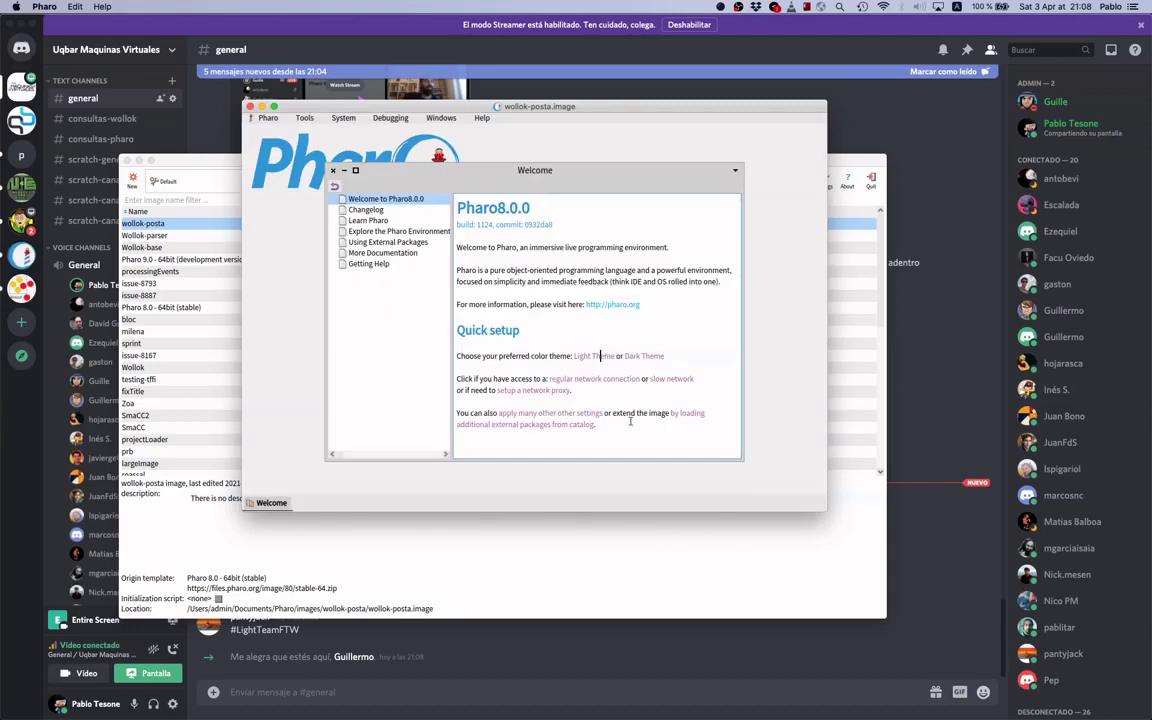